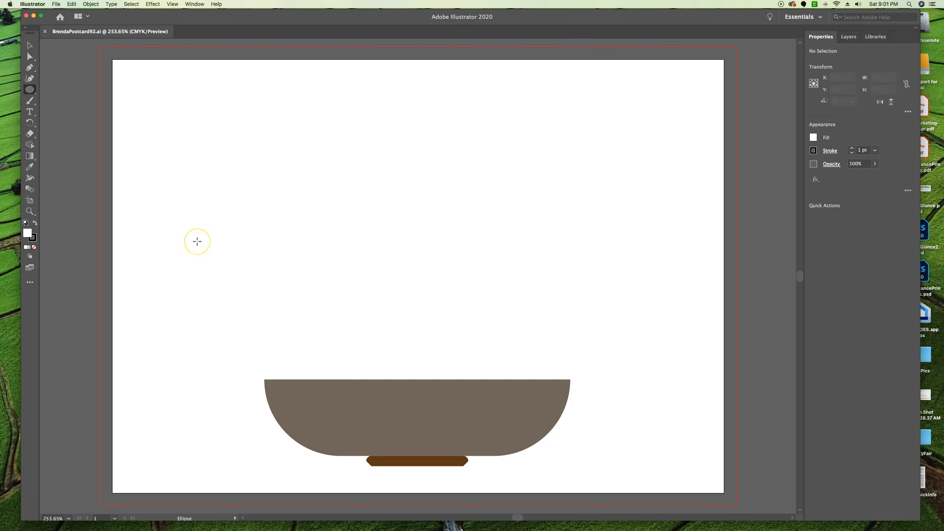
# - Draw an upright ellipse about 0.60 by 0.75 in in the artboard's upper-left area and fill it with dark brown
pyautogui.click(209, 239)
pyautogui.moveTo(175, 150)
pyautogui.mouseDown()
pyautogui.moveTo(242, 182)
pyautogui.moveTo(241, 242)
pyautogui.moveTo(237, 226)
pyautogui.mouseUp()
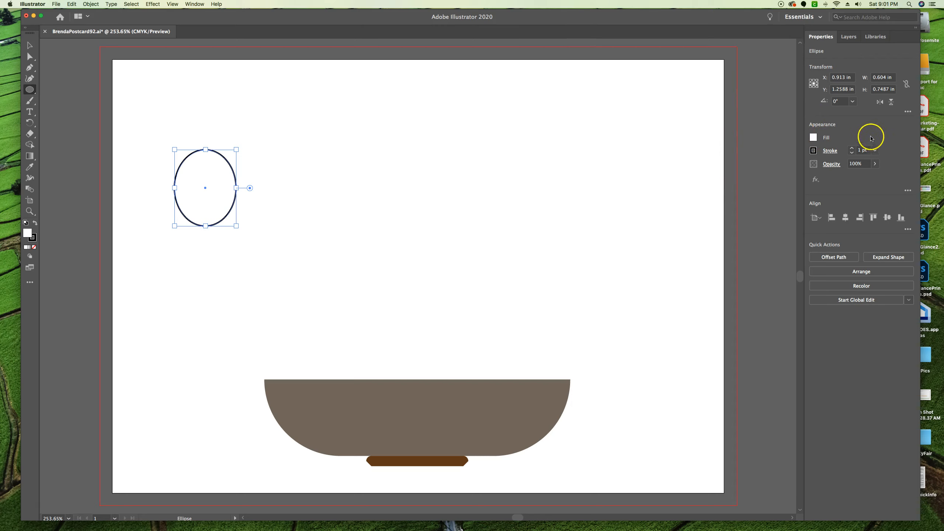
pyautogui.click(813, 138)
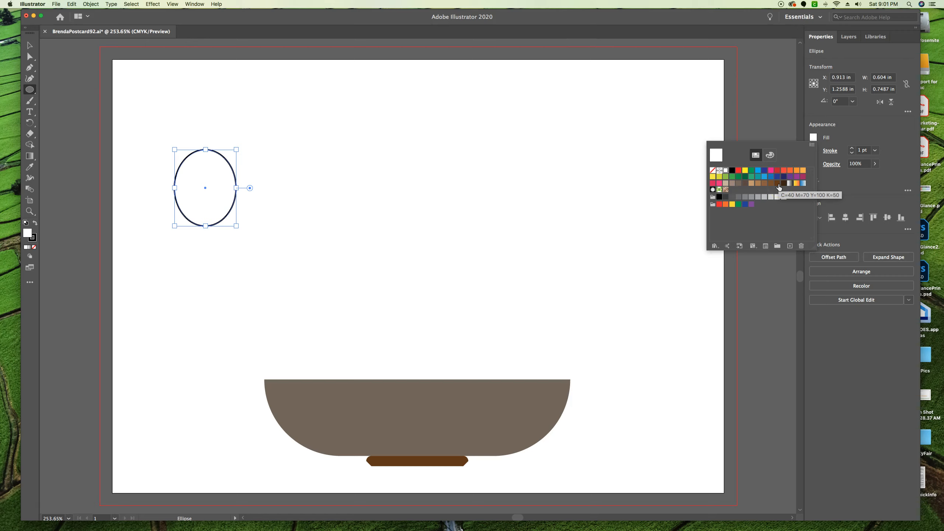
pyautogui.click(745, 183)
pyautogui.click(819, 146)
# - Remove the brown ellipse's stroke and move it to about X 1.54 in, Y 1.44 in
pyautogui.click(829, 151)
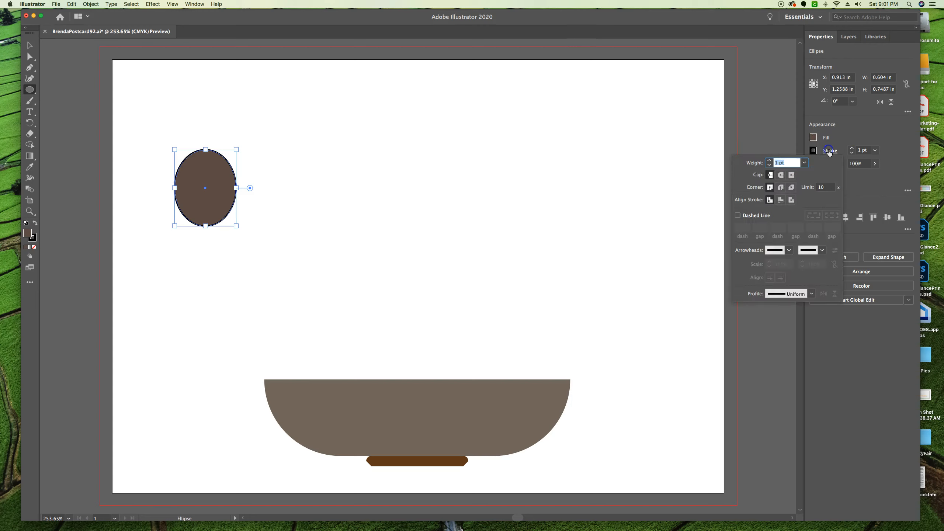
pyautogui.click(830, 151)
pyautogui.click(813, 150)
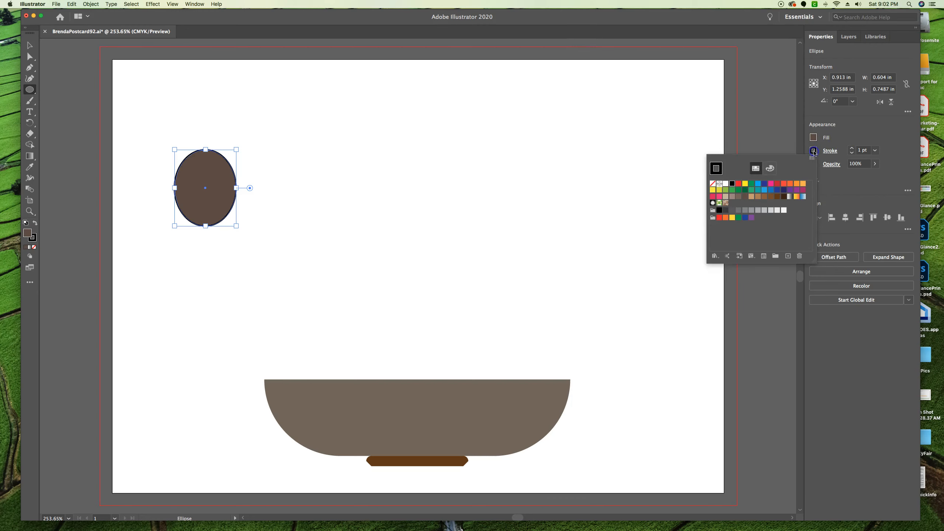
pyautogui.click(712, 184)
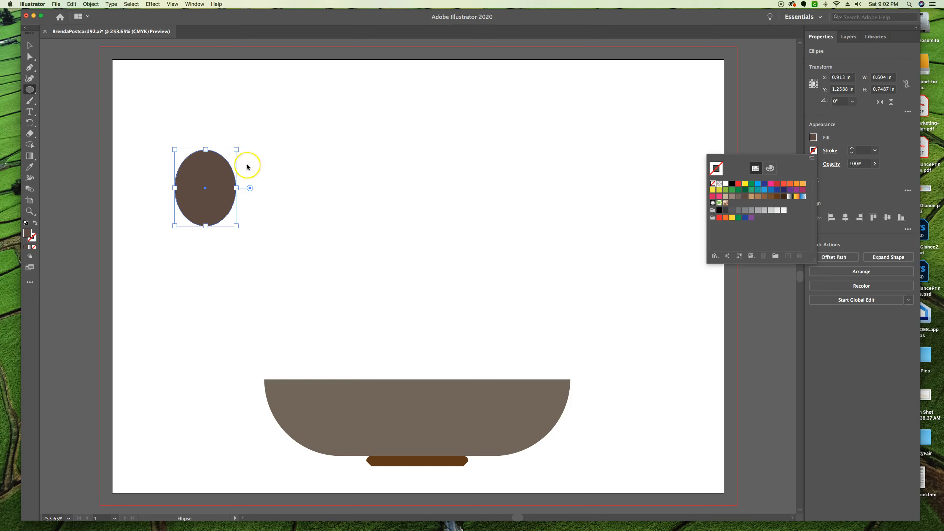
pyautogui.click(206, 190)
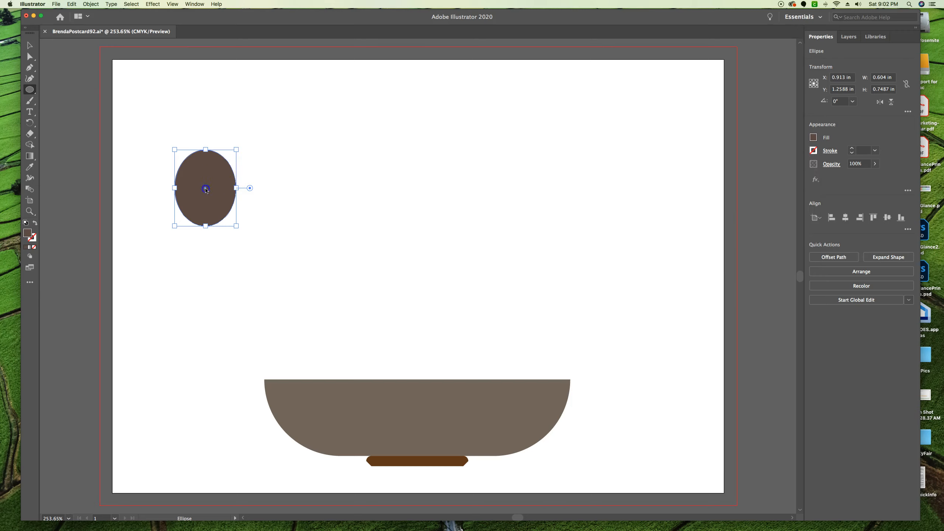
pyautogui.moveTo(206, 189); pyautogui.dragTo(271, 208)
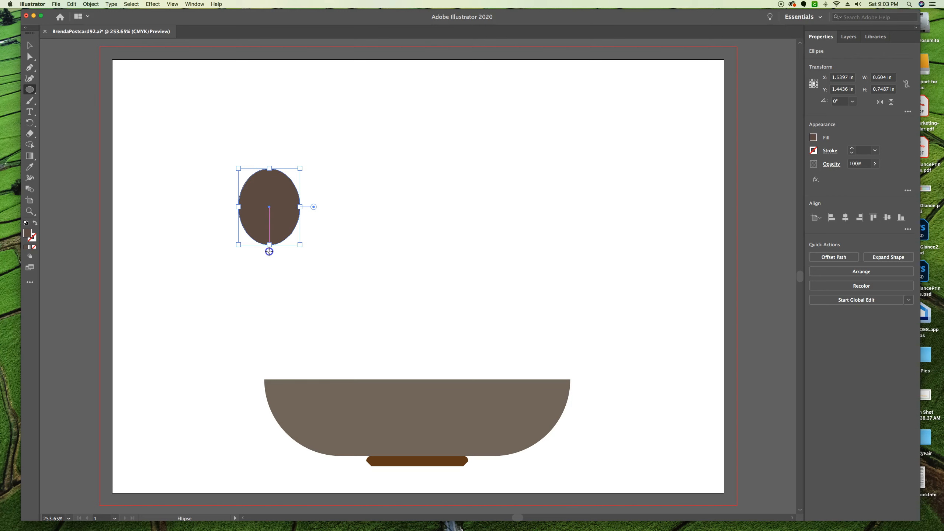
# - Draw a circle about 0.99 in across, centred below the ellipse and overlapping its lower part to form a pear
pyautogui.moveTo(270, 251); pyautogui.dragTo(319, 301)
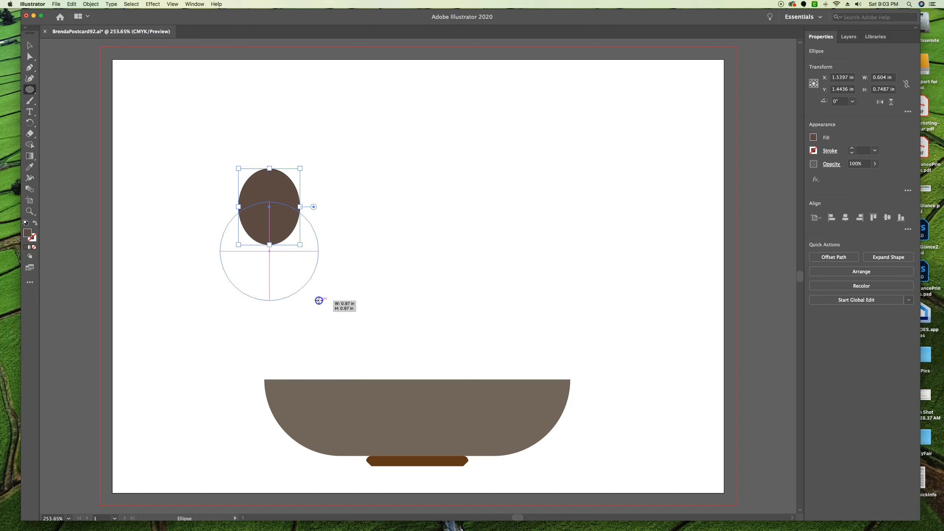
pyautogui.moveTo(319, 301); pyautogui.dragTo(319, 303)
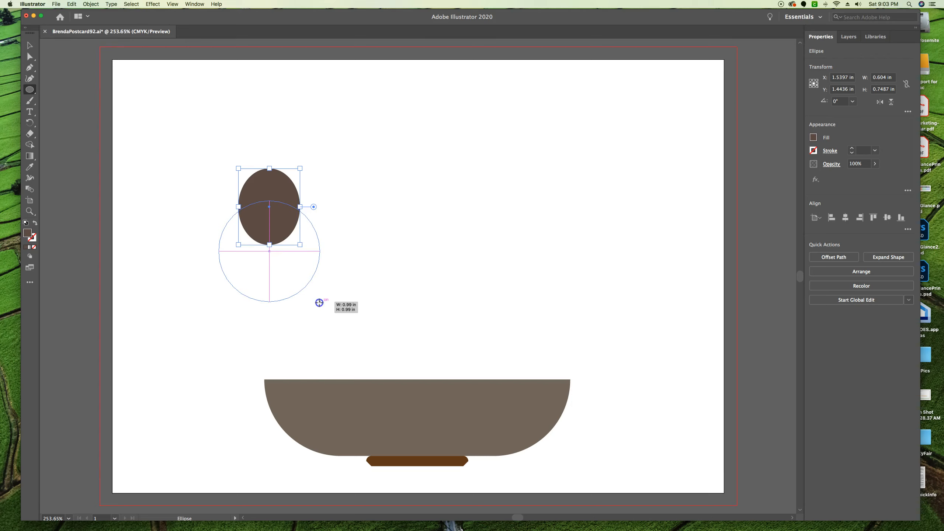
pyautogui.moveTo(319, 302); pyautogui.dragTo(319, 303)
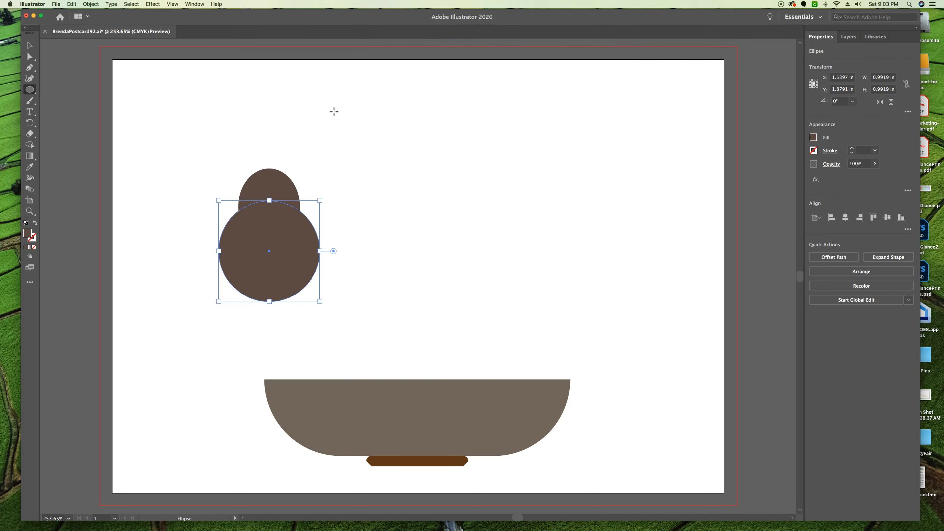
# - Group the ellipse and circle of the pear, fill the group with light green, and deselect it
pyautogui.click(31, 47)
pyautogui.moveTo(209, 152); pyautogui.dragTo(326, 290)
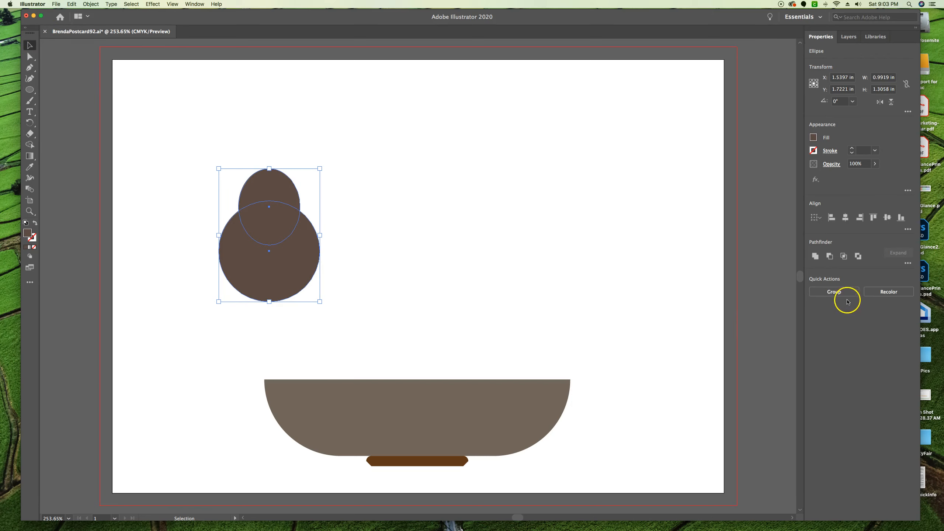
pyautogui.click(835, 294)
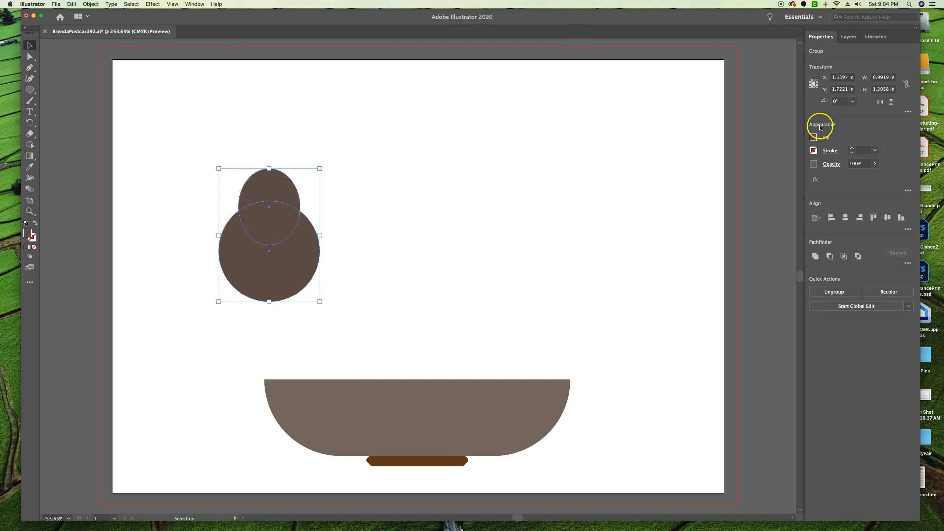
pyautogui.click(813, 139)
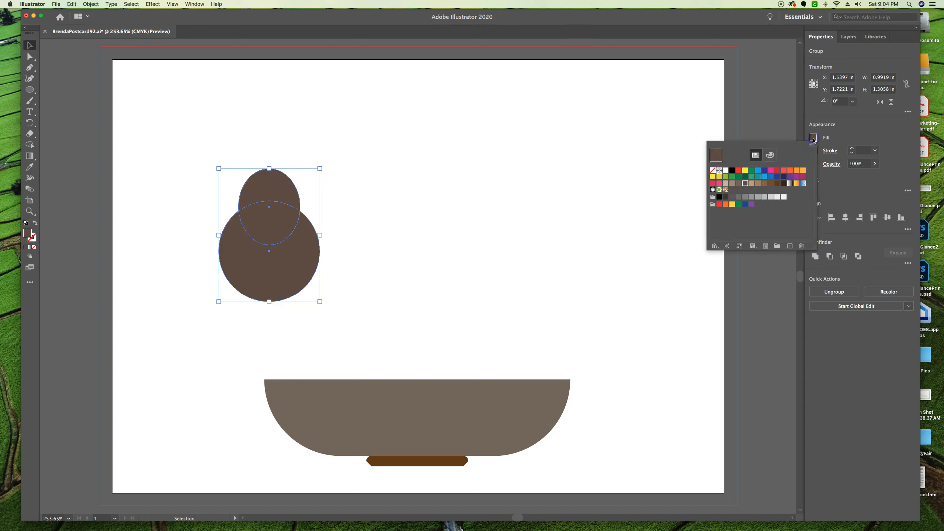
pyautogui.click(726, 178)
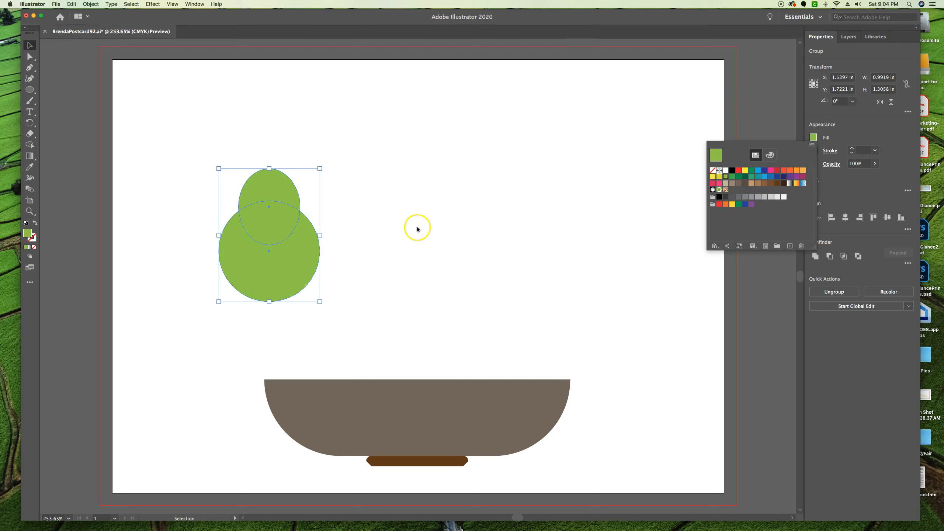
pyautogui.click(366, 164)
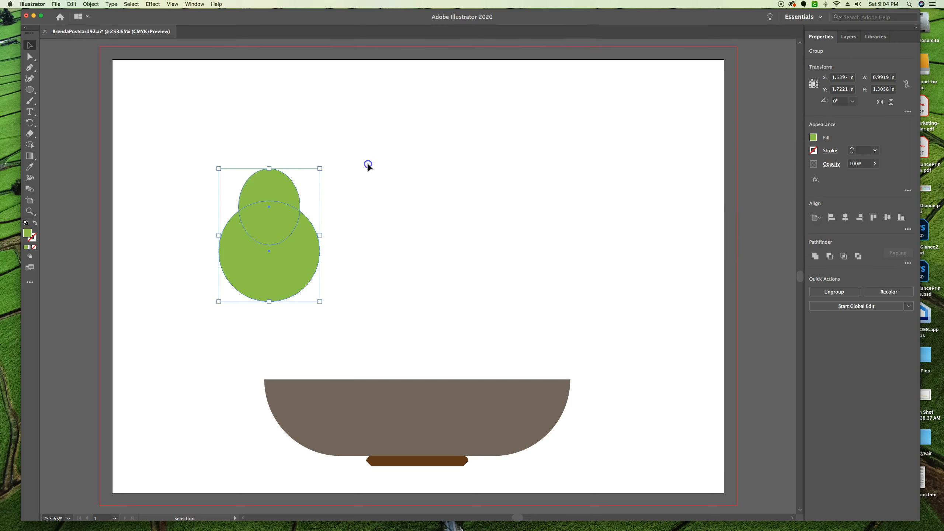
pyautogui.click(367, 165)
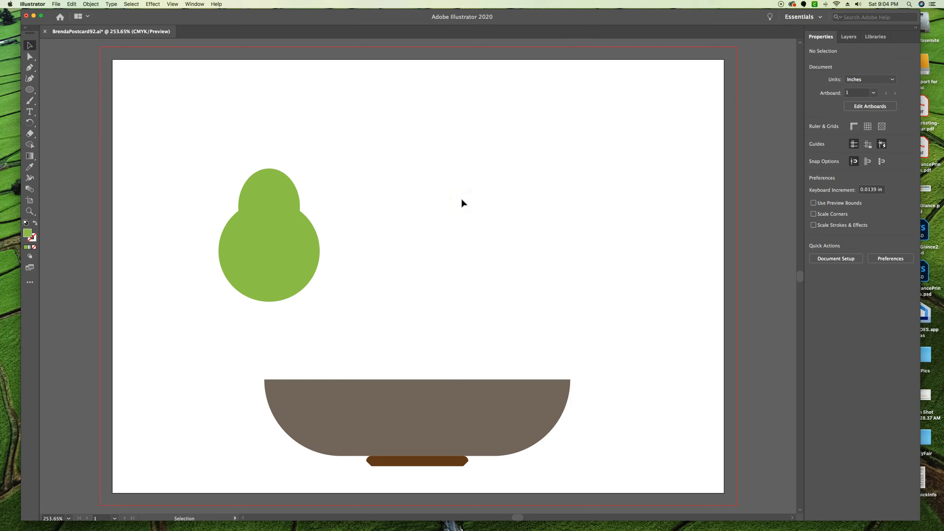
# - Draw a circle about 0.70 in across above the bowl and place an overlapping copy about 0.33 in to its right
pyautogui.click(29, 90)
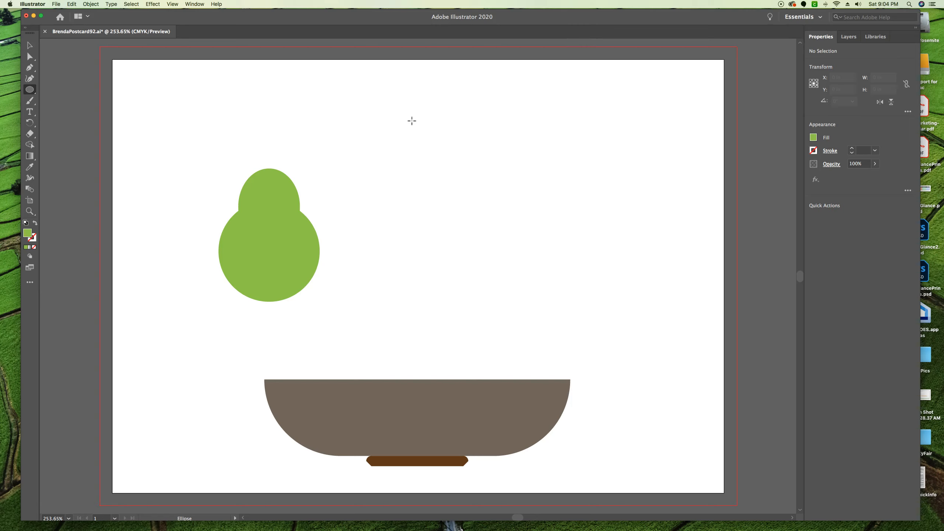
pyautogui.moveTo(411, 120); pyautogui.dragTo(480, 193)
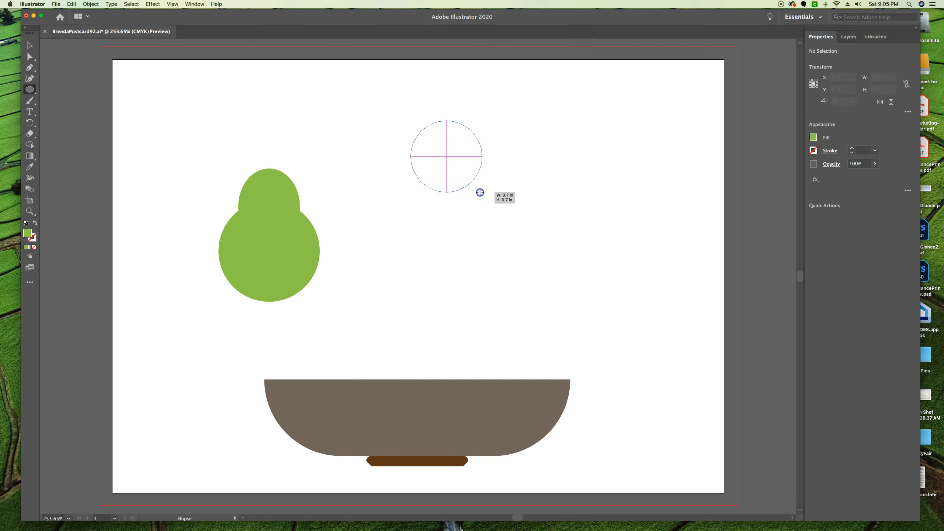
pyautogui.moveTo(480, 192); pyautogui.dragTo(481, 193)
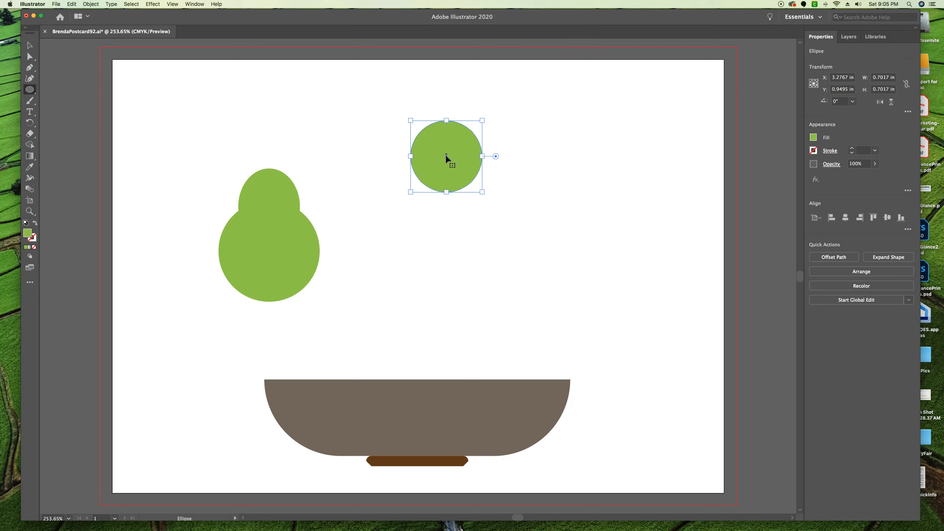
pyautogui.click(448, 155)
pyautogui.moveTo(446, 155); pyautogui.dragTo(479, 158)
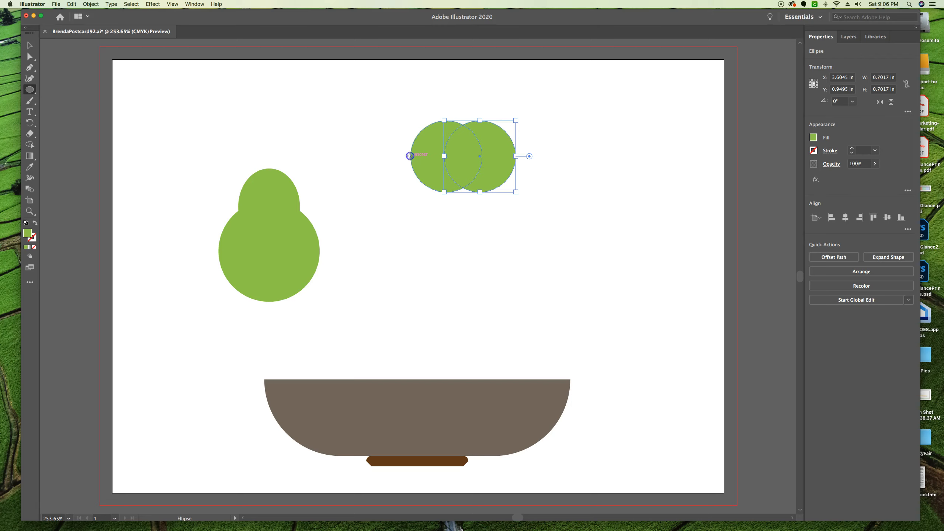
# - Draw a circle about 1.03 in across below the overlapping pair, matching their combined width
pyautogui.moveTo(448, 193); pyautogui.dragTo(515, 256)
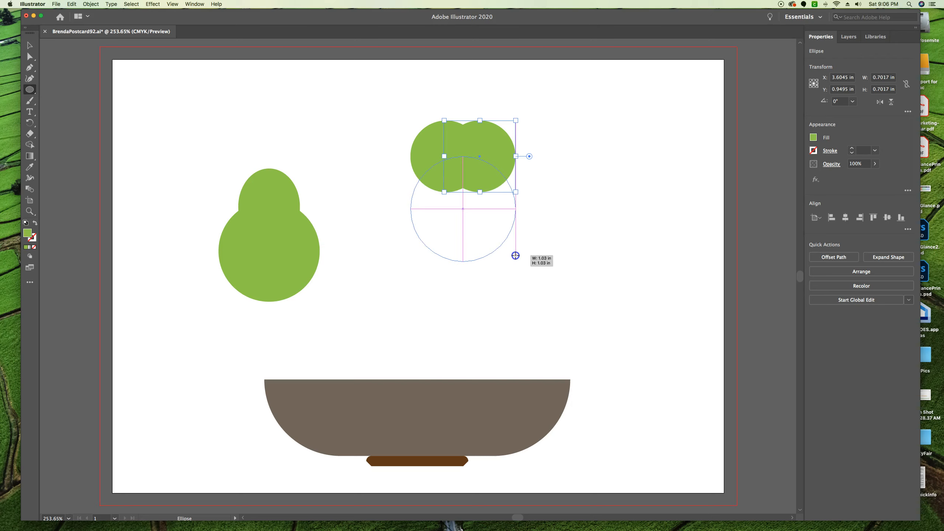
pyautogui.moveTo(515, 256); pyautogui.dragTo(515, 256)
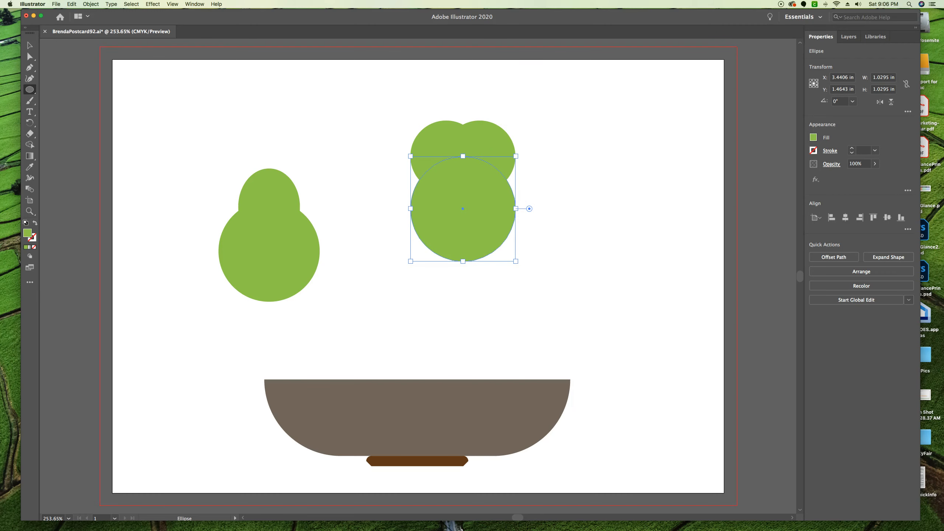
pyautogui.click(173, 4)
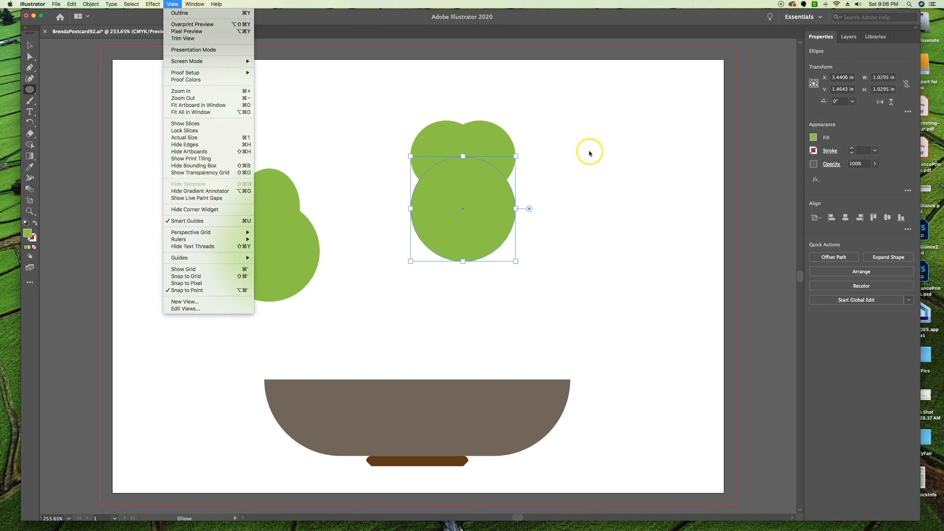
pyautogui.click(463, 193)
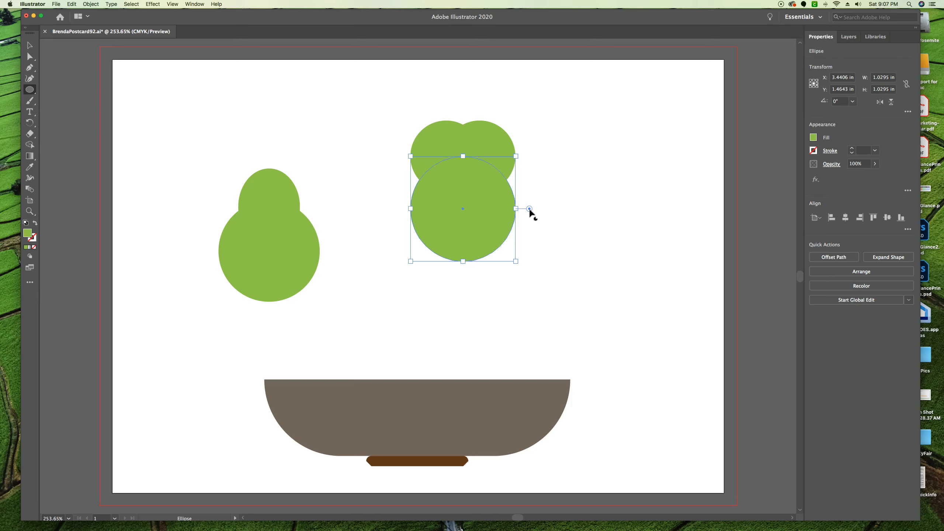
# - Cut the large circle into a lower half circle by setting its pie start angle to 180°
pyautogui.moveTo(529, 210); pyautogui.dragTo(435, 166)
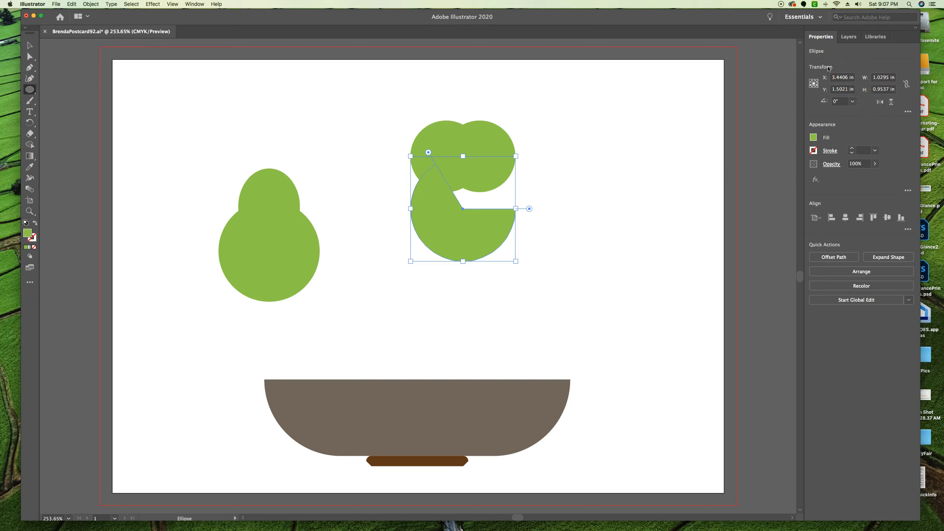
pyautogui.click(908, 112)
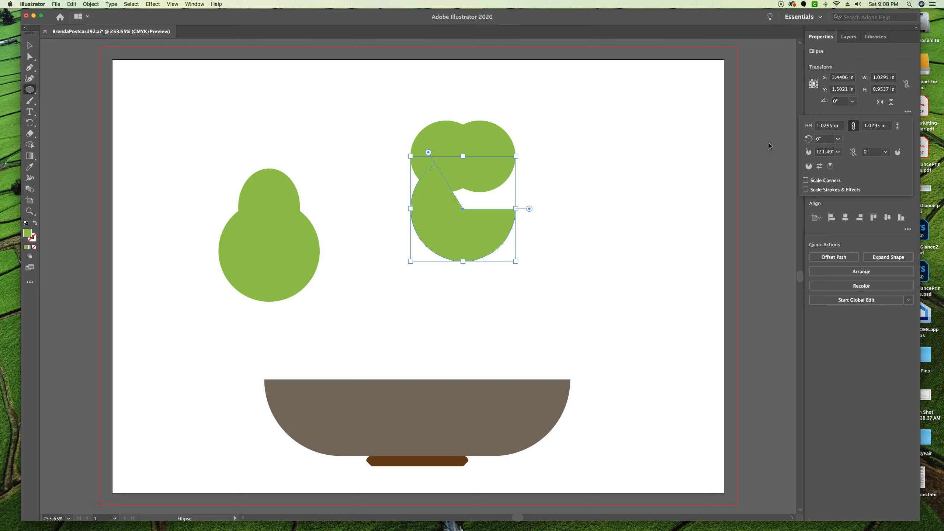
pyautogui.click(825, 152)
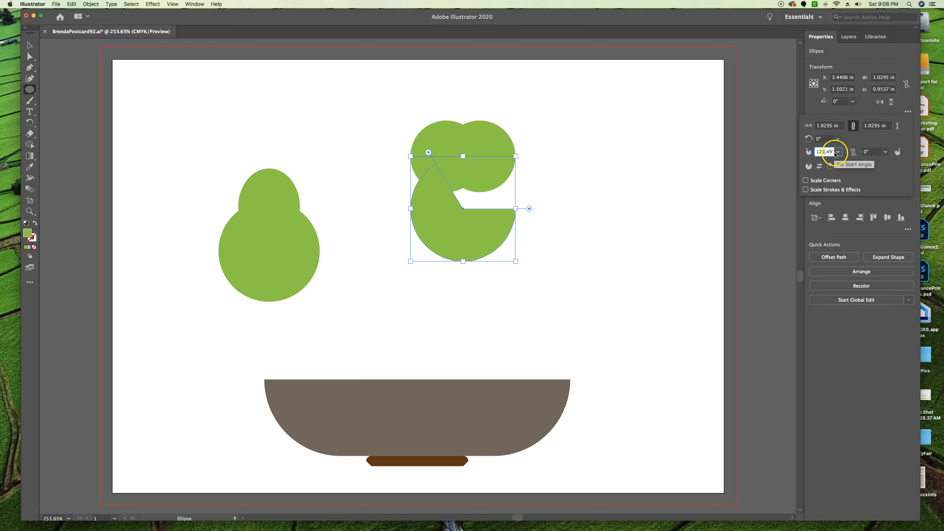
pyautogui.moveTo(813, 153); pyautogui.dragTo(836, 153)
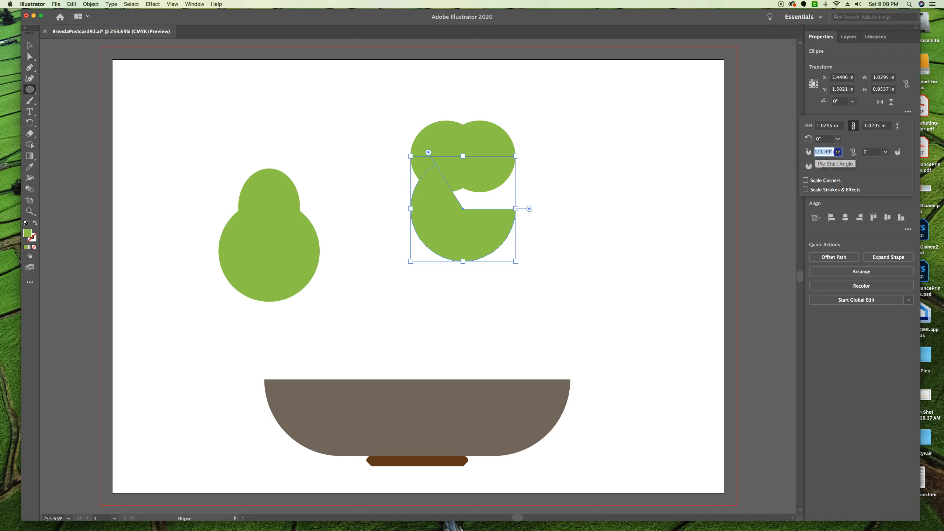
pyautogui.write('18')
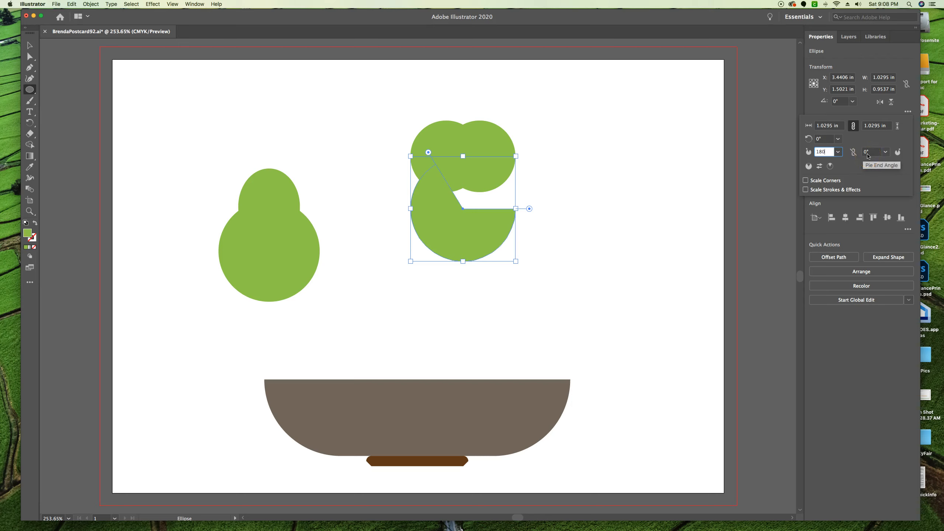
pyautogui.write('0')
pyautogui.press('Return')
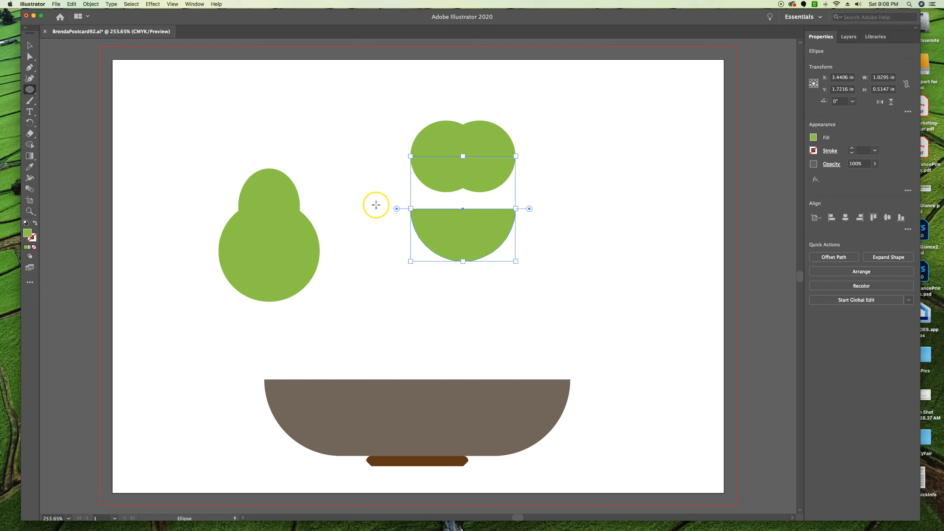
pyautogui.click(908, 111)
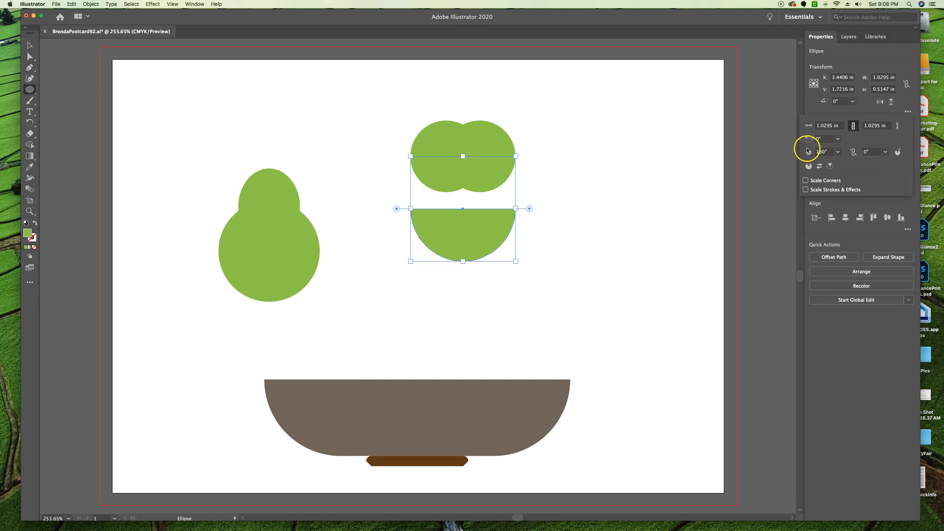
pyautogui.click(854, 125)
pyautogui.click(773, 133)
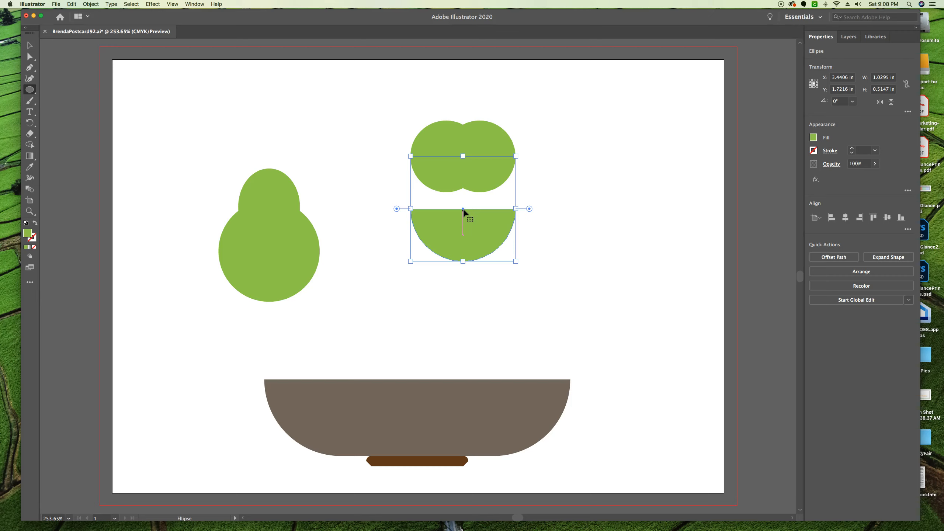
# - Move the half circle straight up about 0.51 in so its flat edge meets the centre line of the overlapping circles
pyautogui.moveTo(463, 210); pyautogui.dragTo(463, 157)
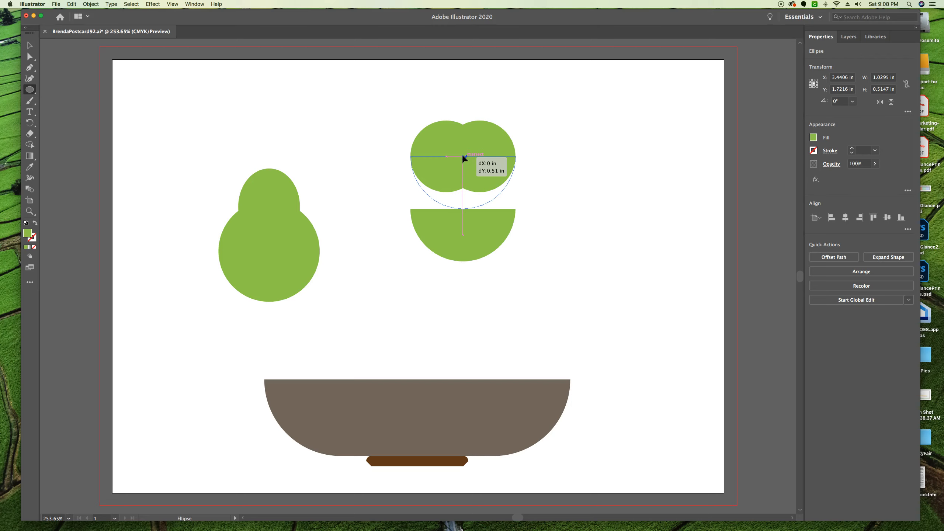
pyautogui.moveTo(463, 156); pyautogui.dragTo(464, 156)
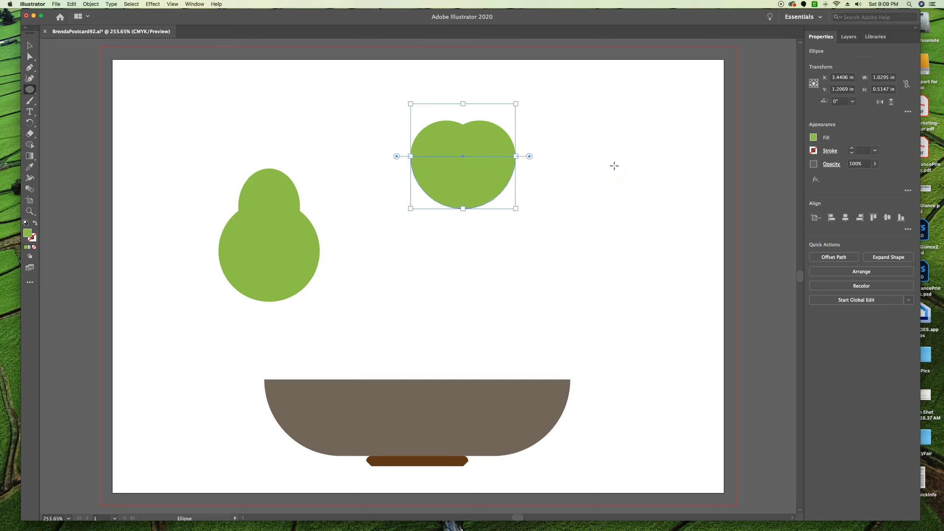
pyautogui.click(30, 45)
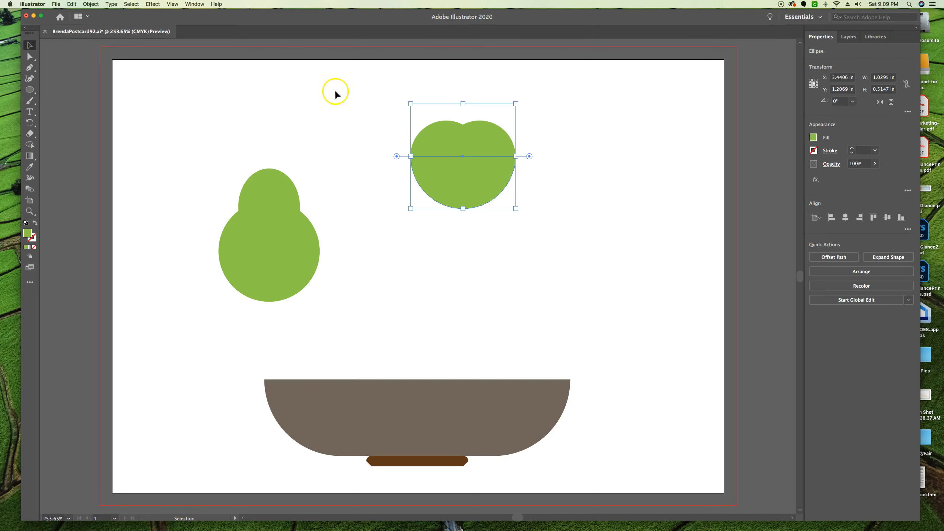
# - Fill all three overlapping shapes of the apple with the dark red swatch
pyautogui.moveTo(382, 86); pyautogui.dragTo(554, 240)
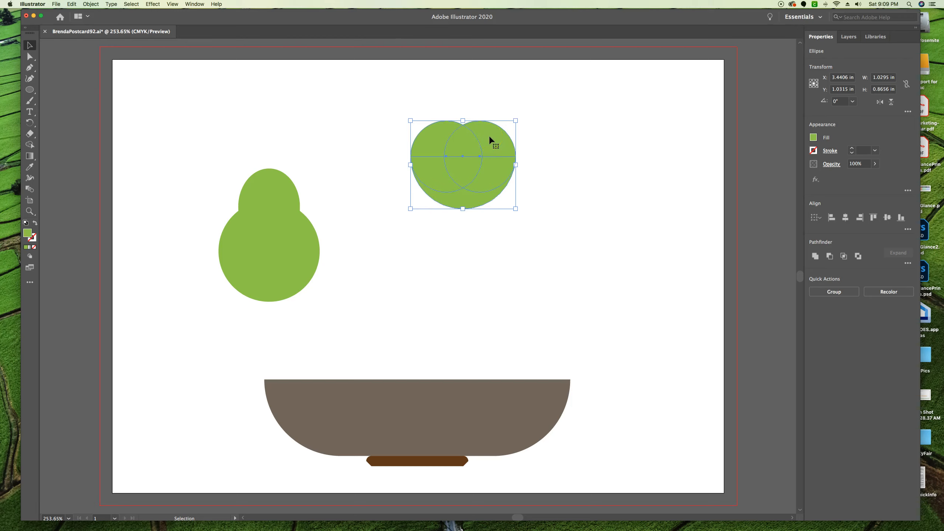
pyautogui.click(815, 139)
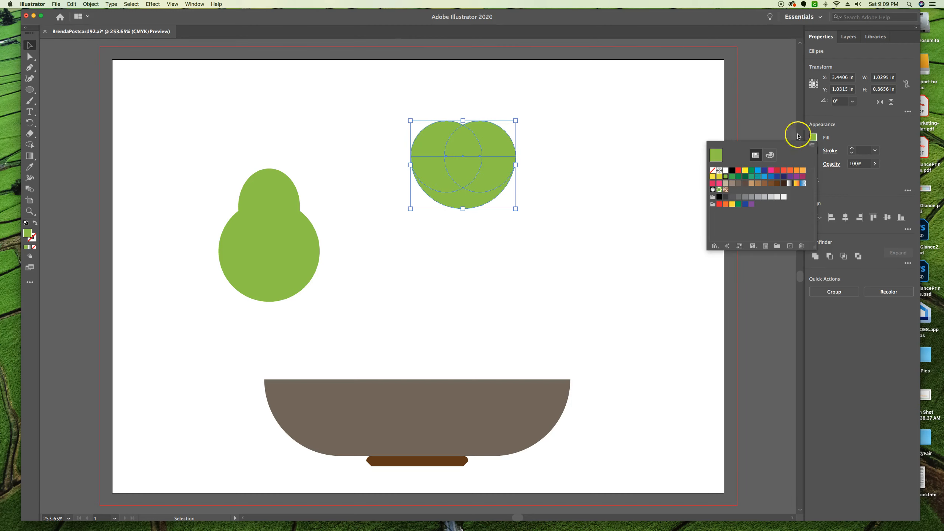
pyautogui.click(738, 170)
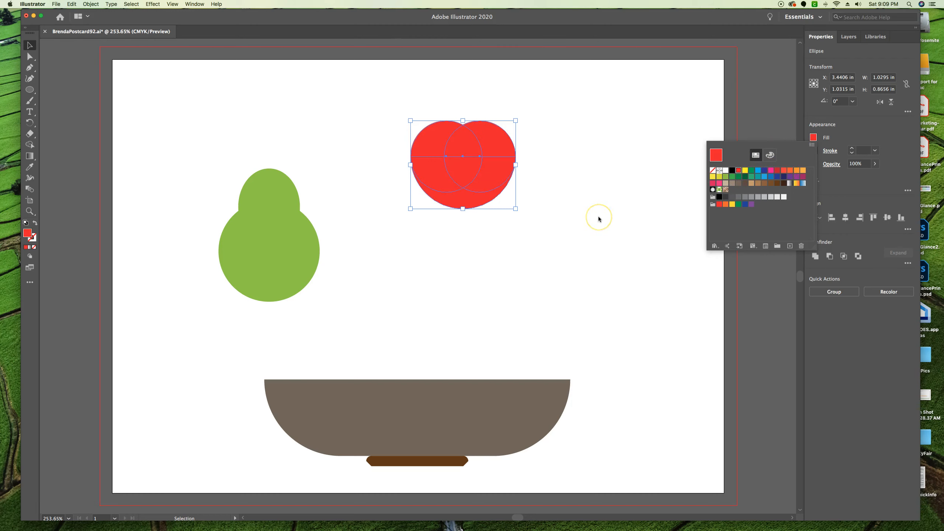
pyautogui.click(776, 173)
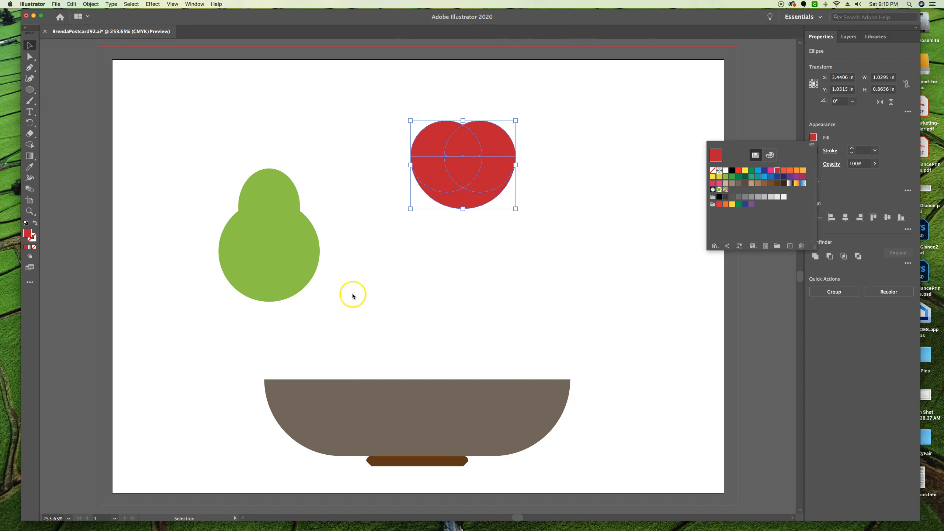
pyautogui.click(582, 292)
pyautogui.click(534, 282)
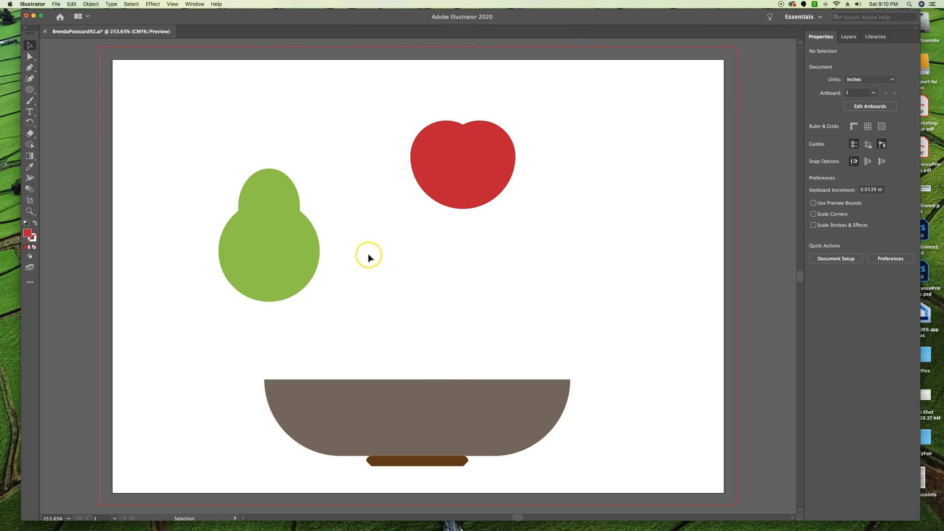
# - Place a copy of the apple's lower half circle about 0.81 in below the original and slightly to its right
pyautogui.click(467, 205)
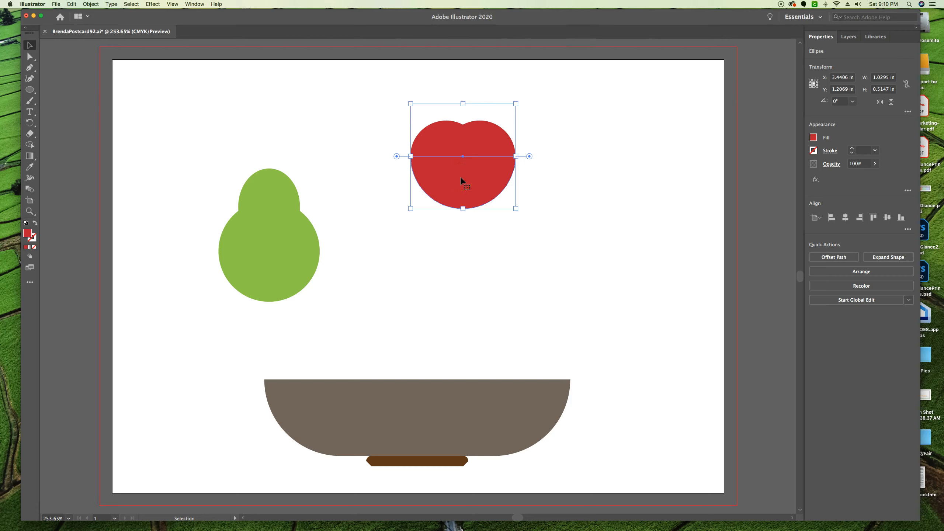
pyautogui.moveTo(460, 178); pyautogui.dragTo(469, 262)
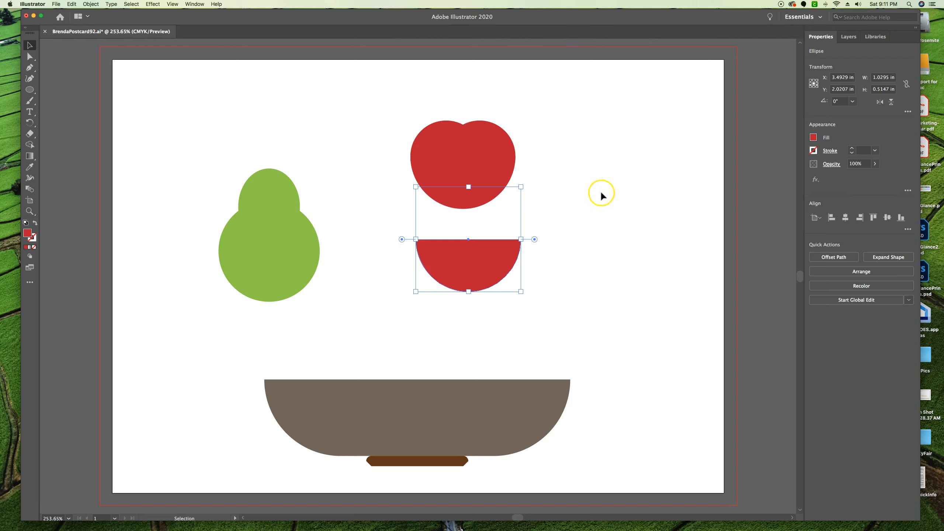
pyautogui.click(638, 197)
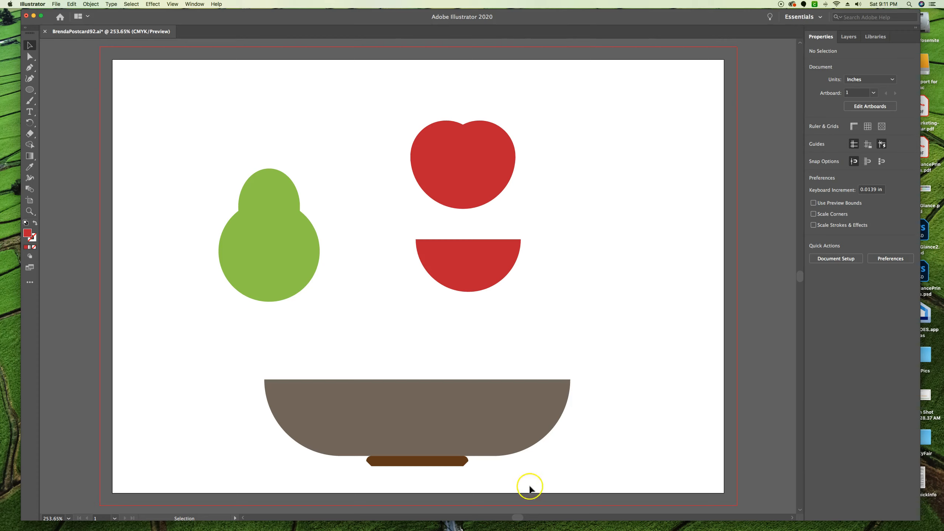
# - Give the brown base under the bowl a 2 pt stroke
pyautogui.click(449, 463)
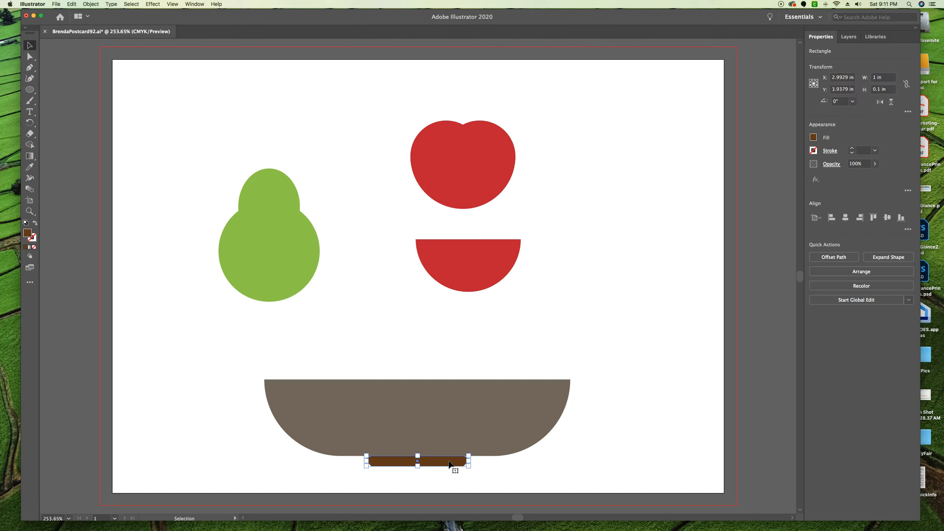
pyautogui.moveTo(806, 530)
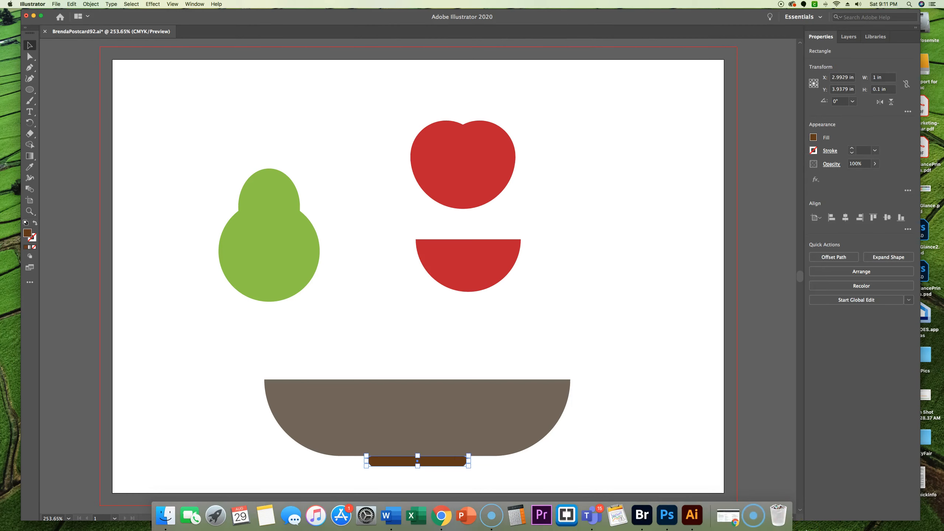
pyautogui.press('super+equal')
pyautogui.press('super+equal')
pyautogui.press('super+equal')
pyautogui.press('super+equal')
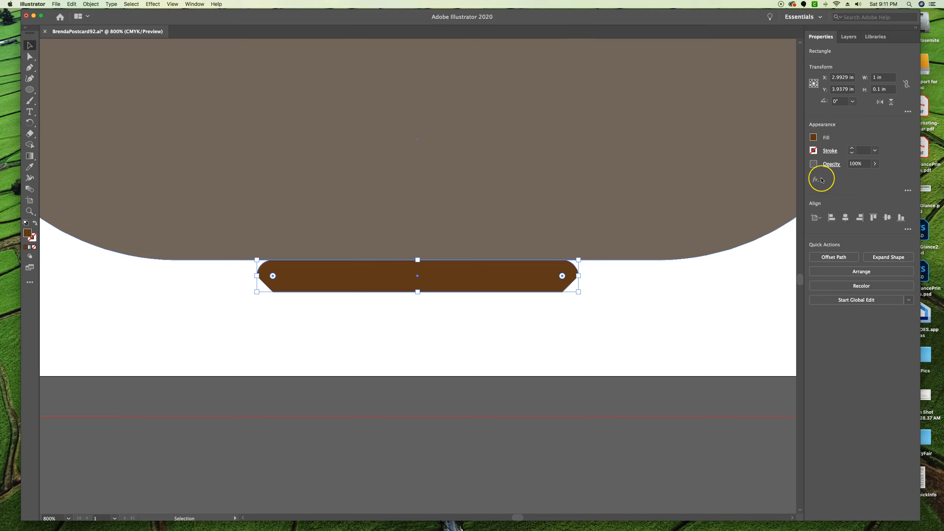
pyautogui.click(831, 151)
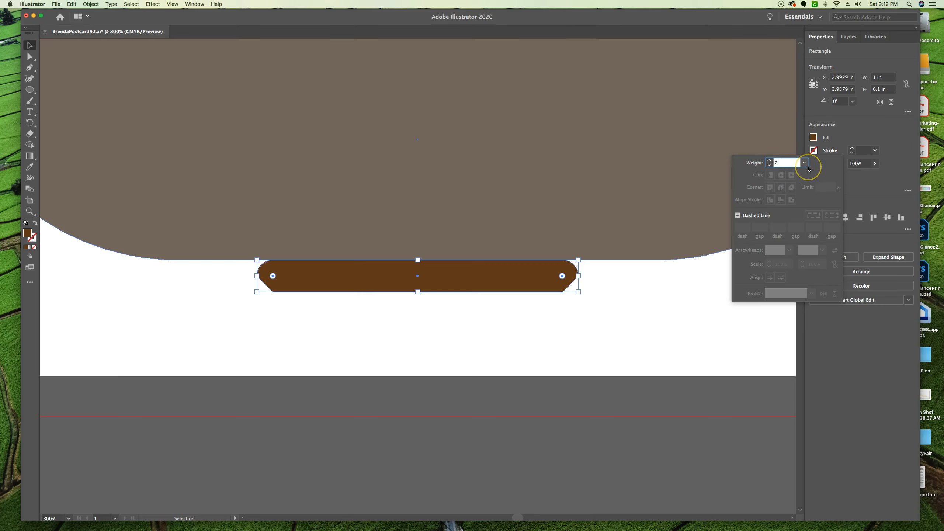
pyautogui.press('Return')
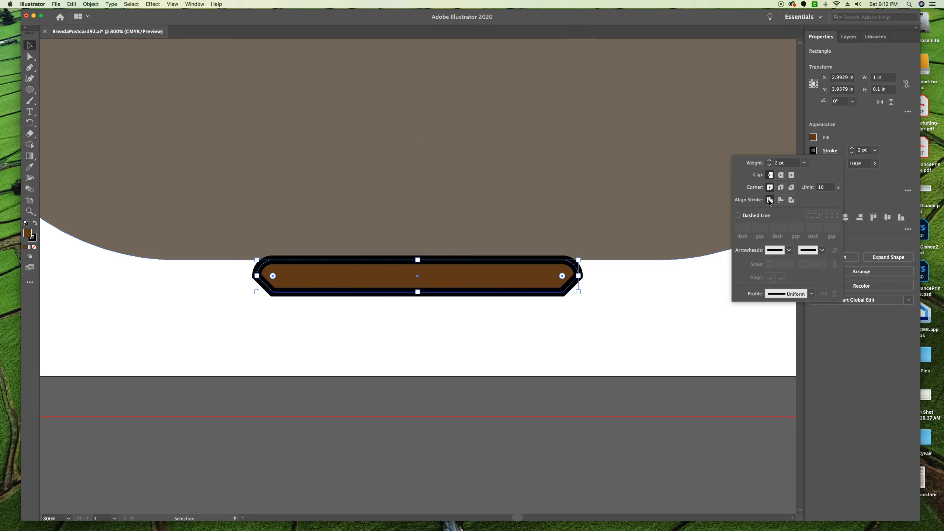
# - Try inside and outside stroke alignment on the bowl's base, and set its stroke to align inside
pyautogui.click(780, 201)
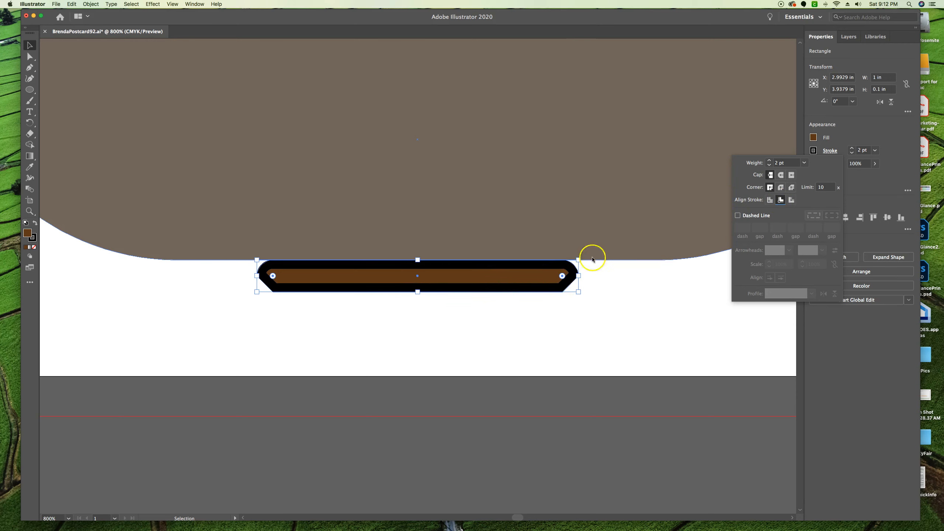
pyautogui.click(792, 201)
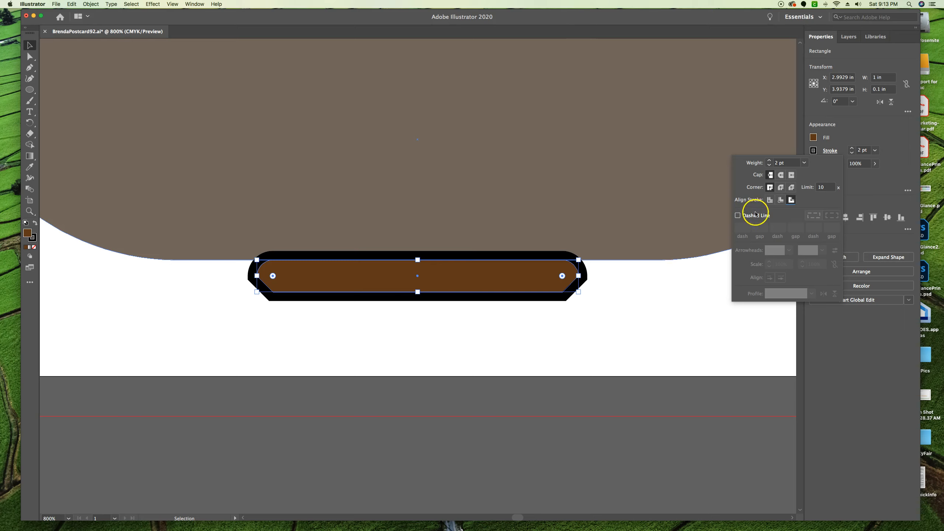
pyautogui.click(782, 201)
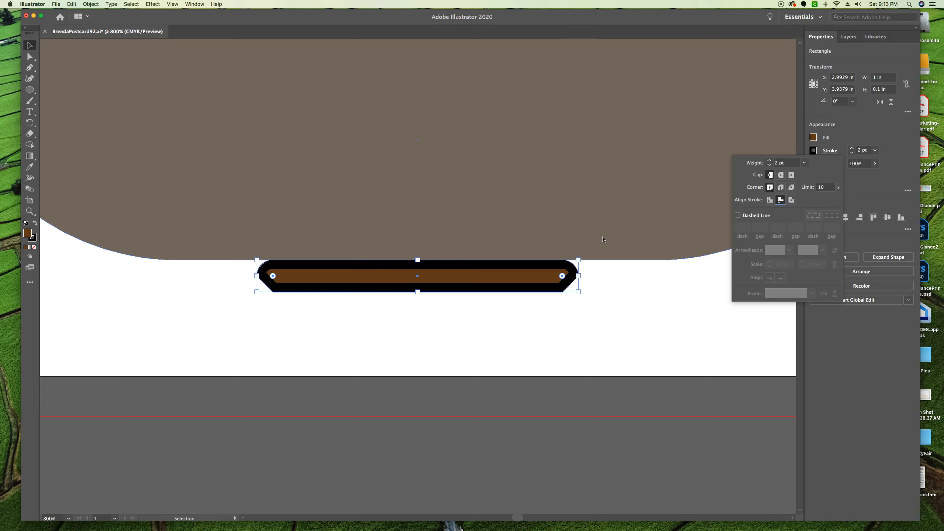
# - Color the base's stroke with the medium brown swatch C=35 M=60 Y=80 K=25
pyautogui.click(814, 138)
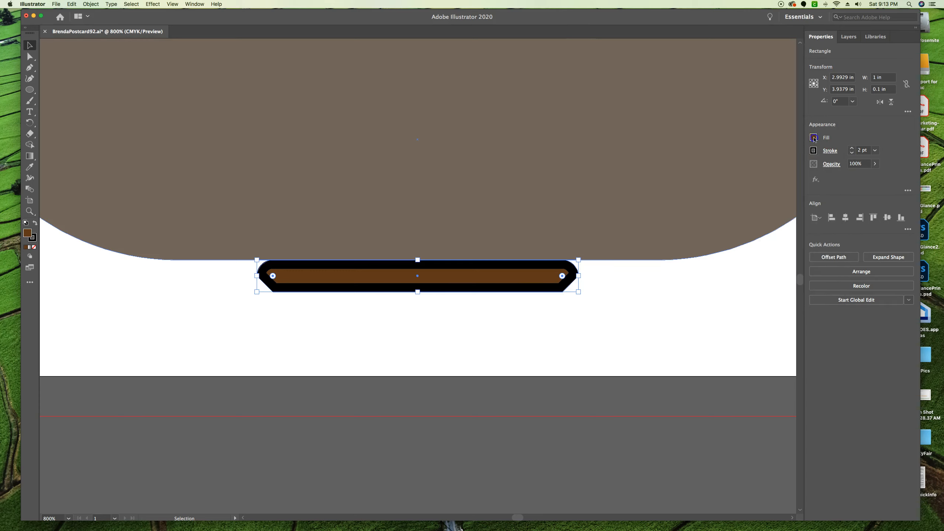
pyautogui.click(814, 150)
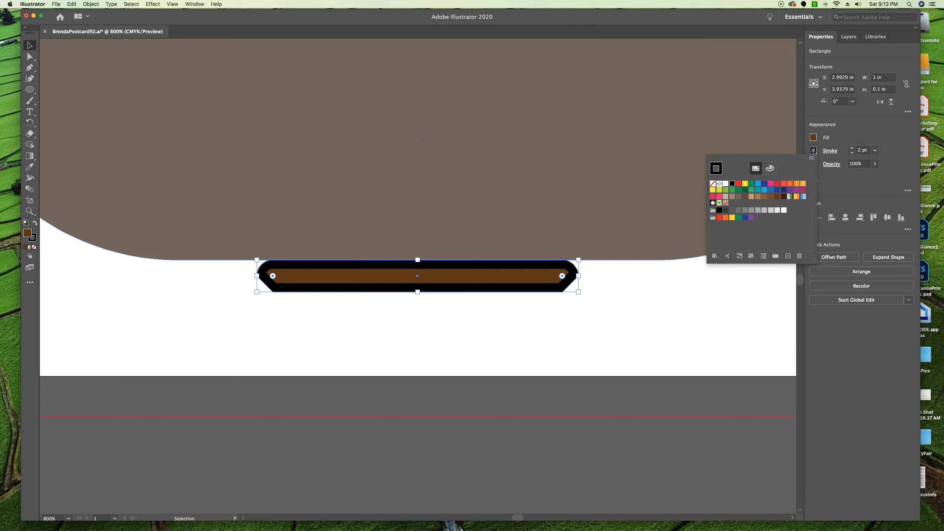
pyautogui.click(764, 198)
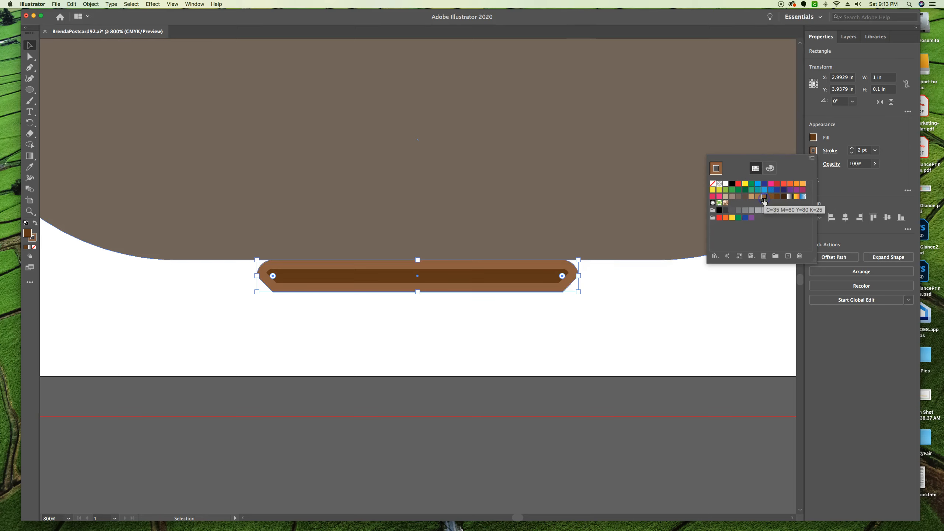
pyautogui.click(759, 197)
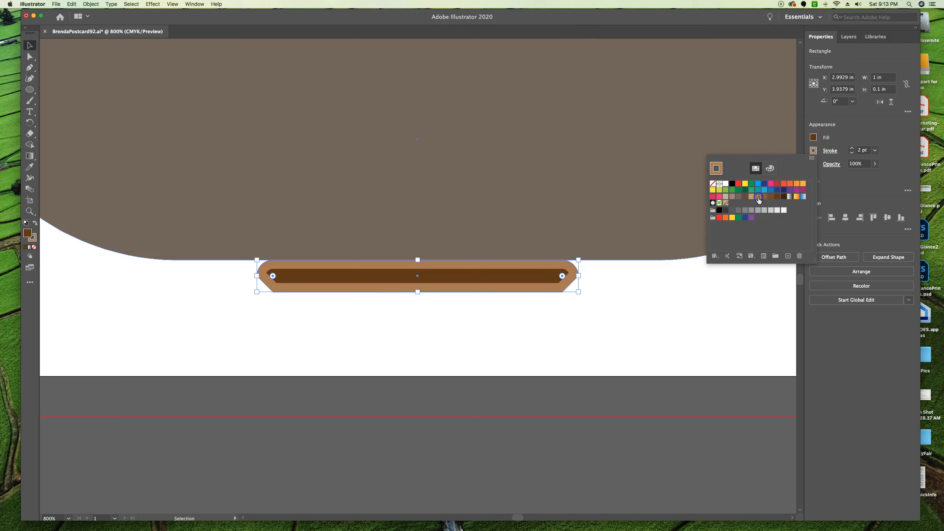
pyautogui.click(763, 197)
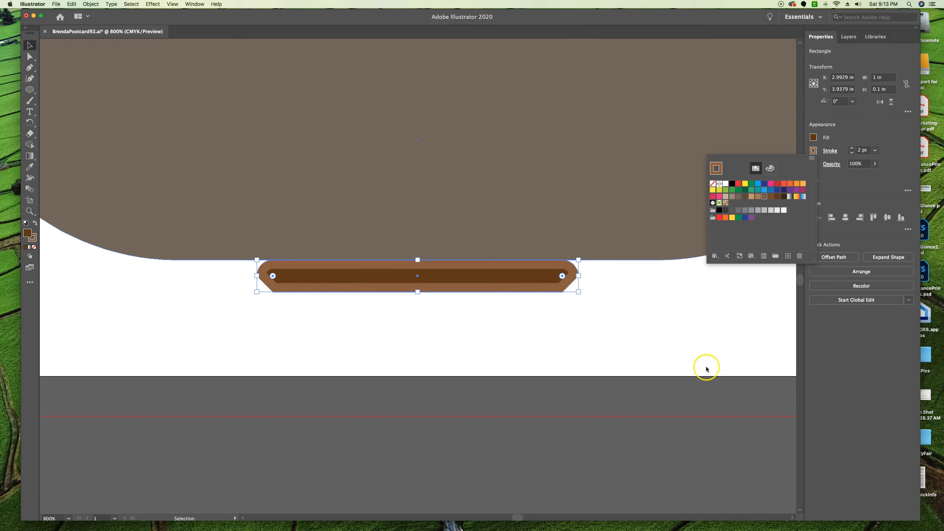
pyautogui.click(689, 348)
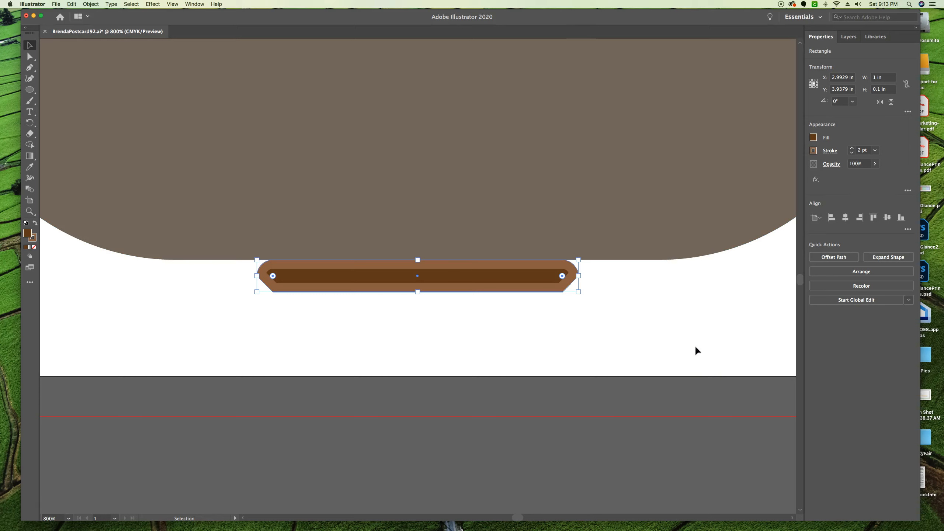
pyautogui.click(645, 330)
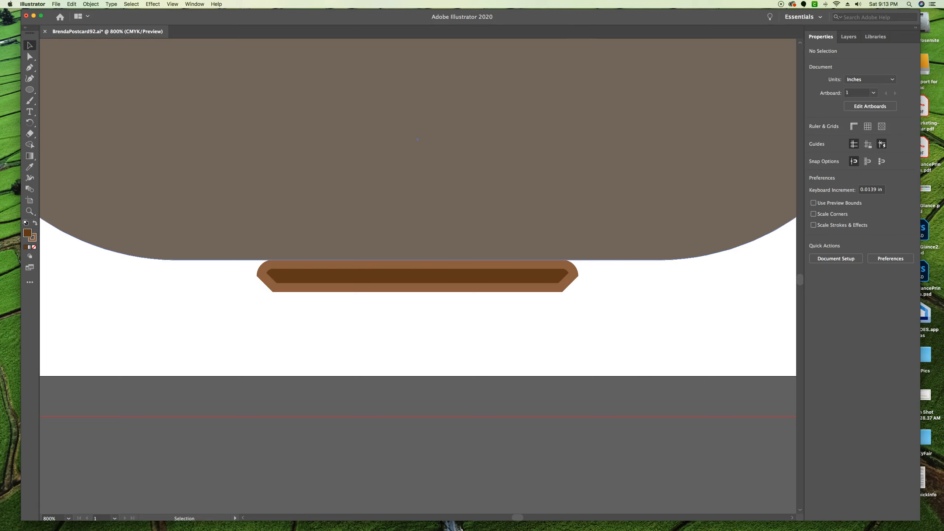
# - Save the document as a new Illustrator file in Lesson03, changing the file name's ending number to 97 and keeping the Illustrator 2020 options
pyautogui.click(56, 4)
pyautogui.click(72, 67)
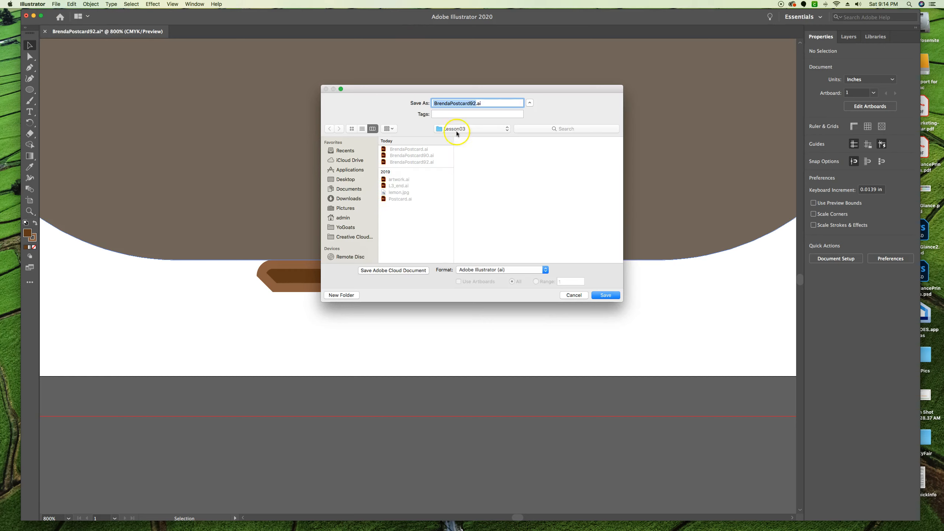
pyautogui.click(476, 102)
pyautogui.press('BackSpace')
pyautogui.write('7')
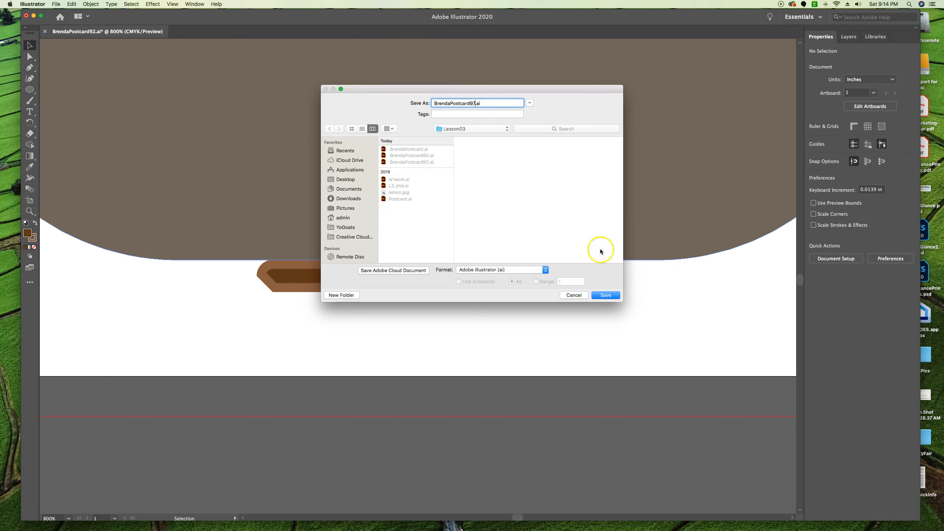
pyautogui.click(612, 298)
pyautogui.click(591, 341)
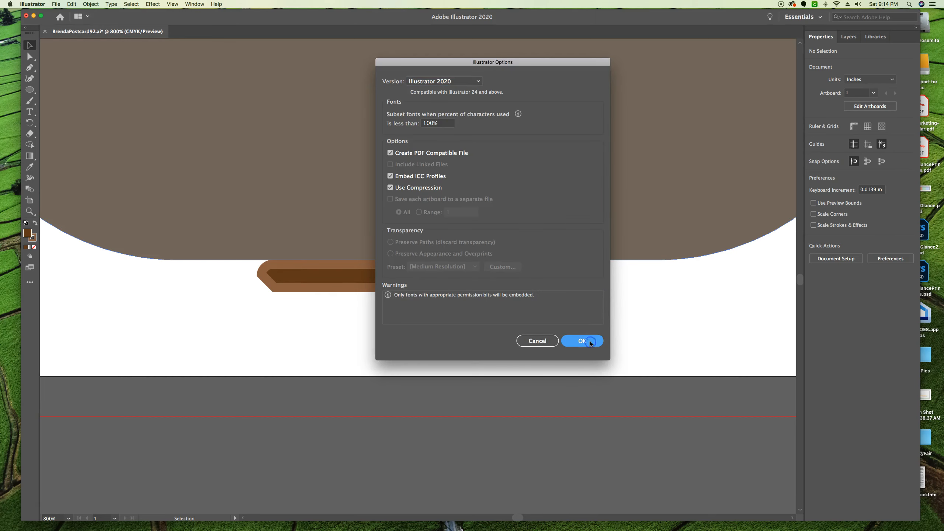